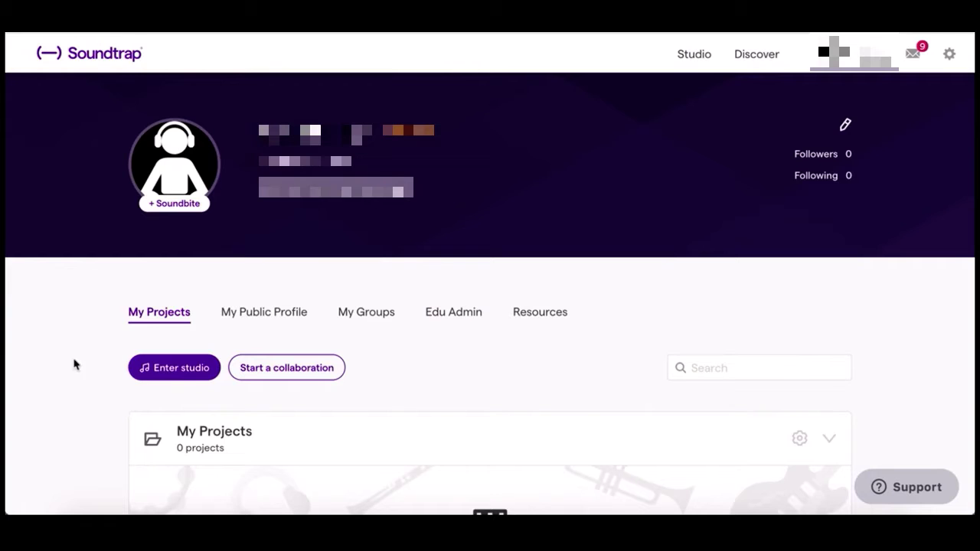
- Start a new, empty 120 BPM song in the Soundtrap studio
click(160, 363)
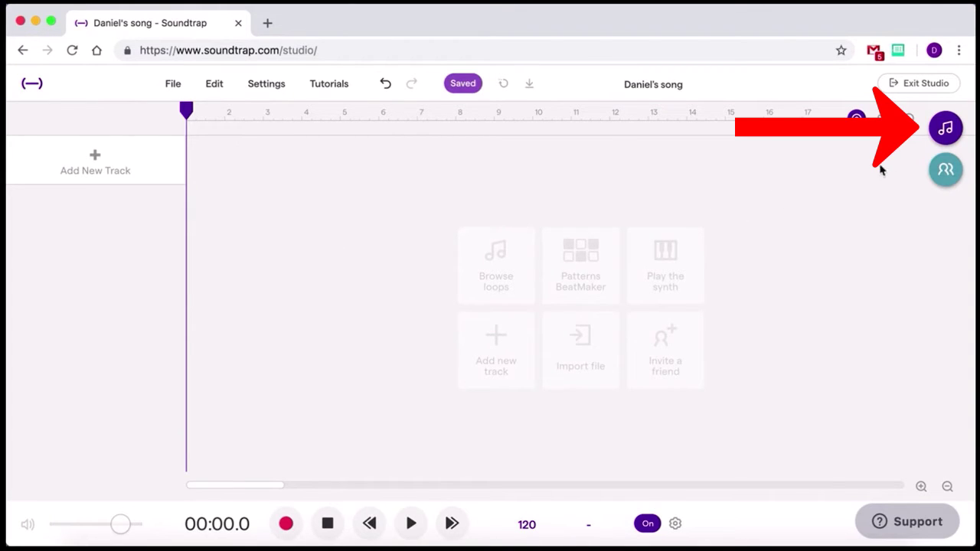
- Open the loops library, browse the featured loops, and clear the Featured filter so all loops show
click(946, 130)
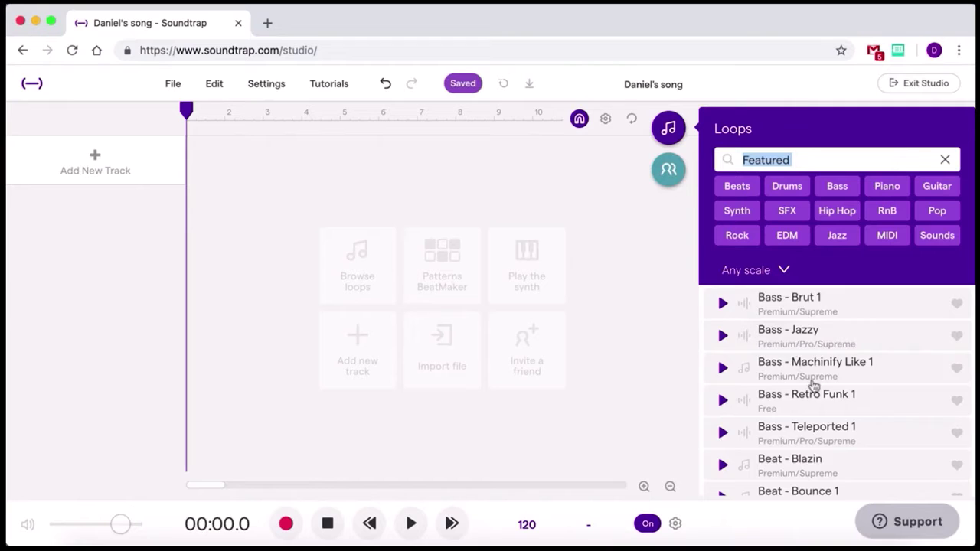
scroll(812, 387, down, 10)
scroll(813, 387, down, 10)
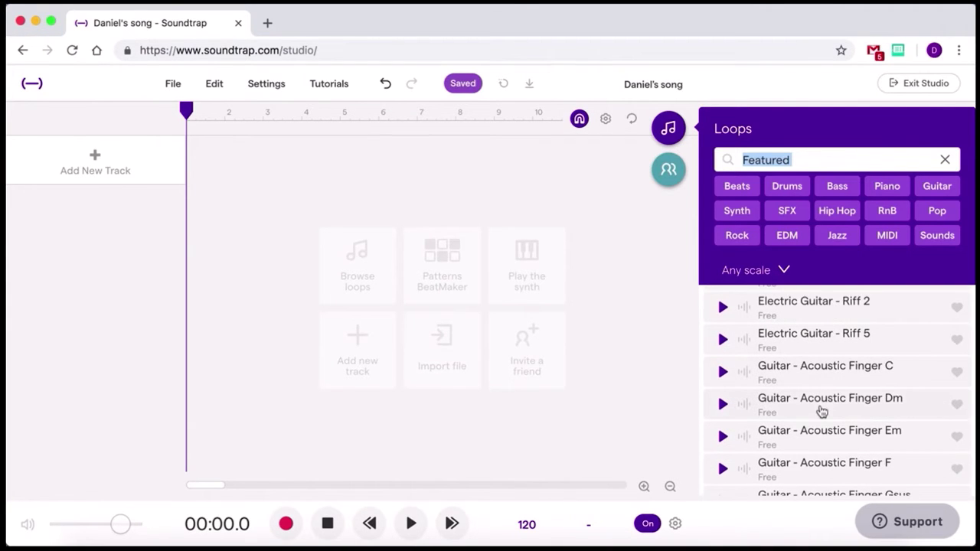
scroll(822, 412, down, 10)
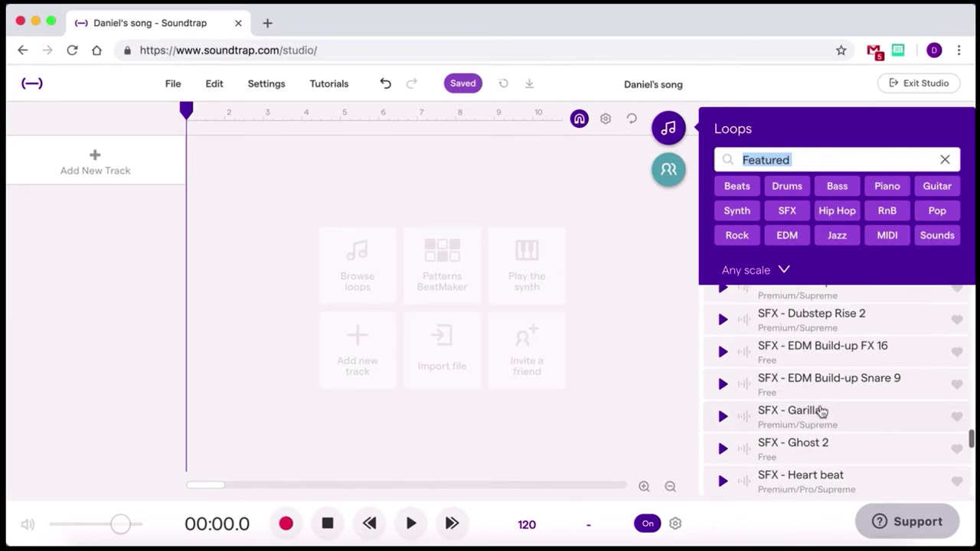
scroll(822, 412, up, 15)
scroll(821, 412, up, 4)
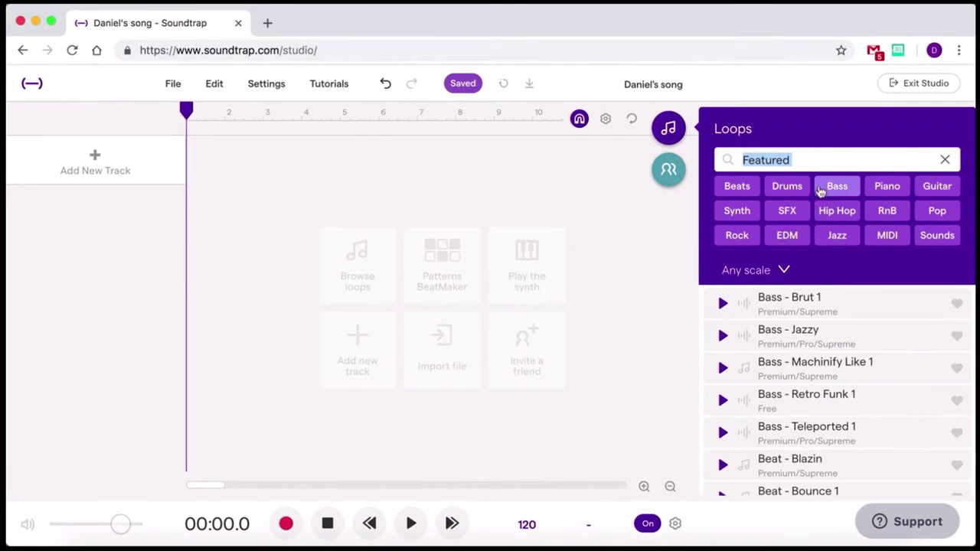
click(944, 160)
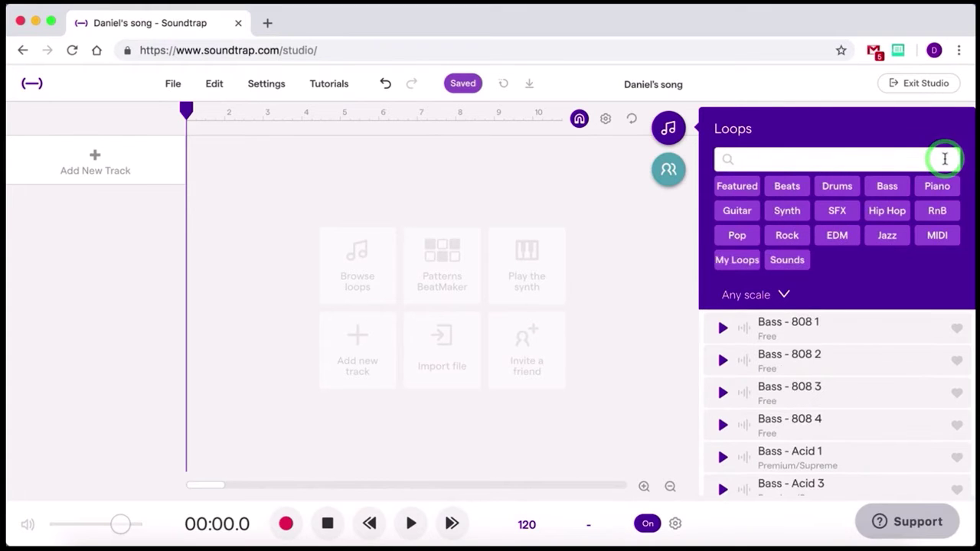
- Filter loops to Drums, preview Drums - Bread'n'Butter, and add it to the song
click(833, 192)
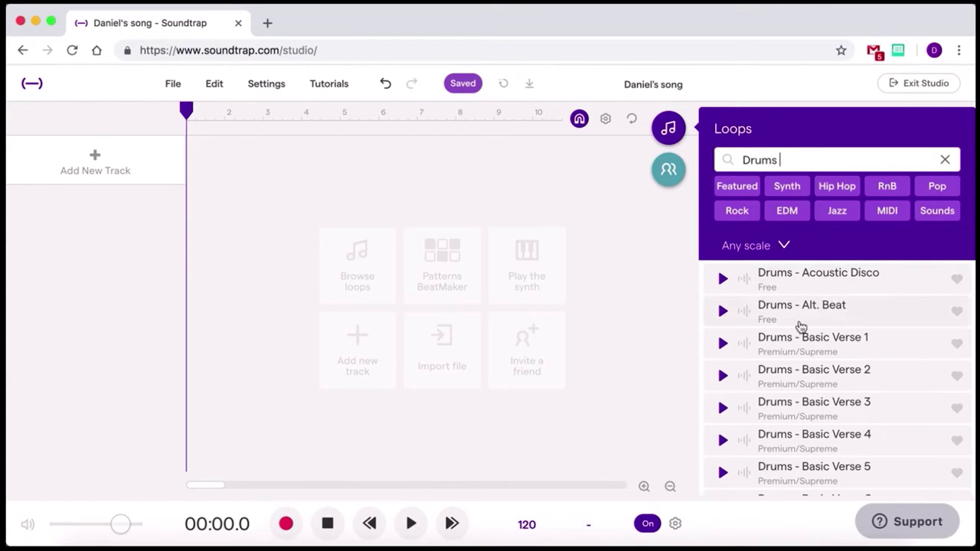
scroll(800, 325, down, 5)
scroll(800, 327, down, 8)
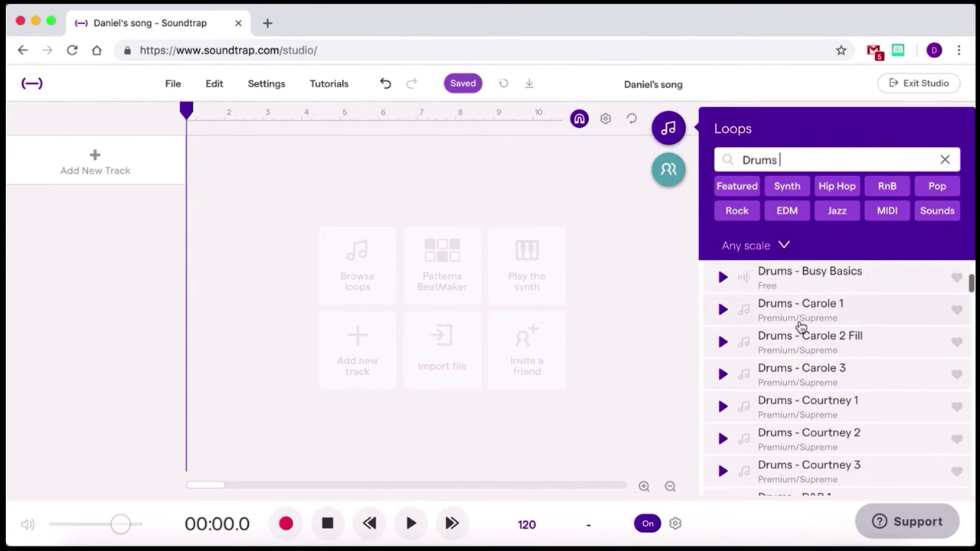
scroll(799, 327, up, 3)
scroll(799, 327, down, 3)
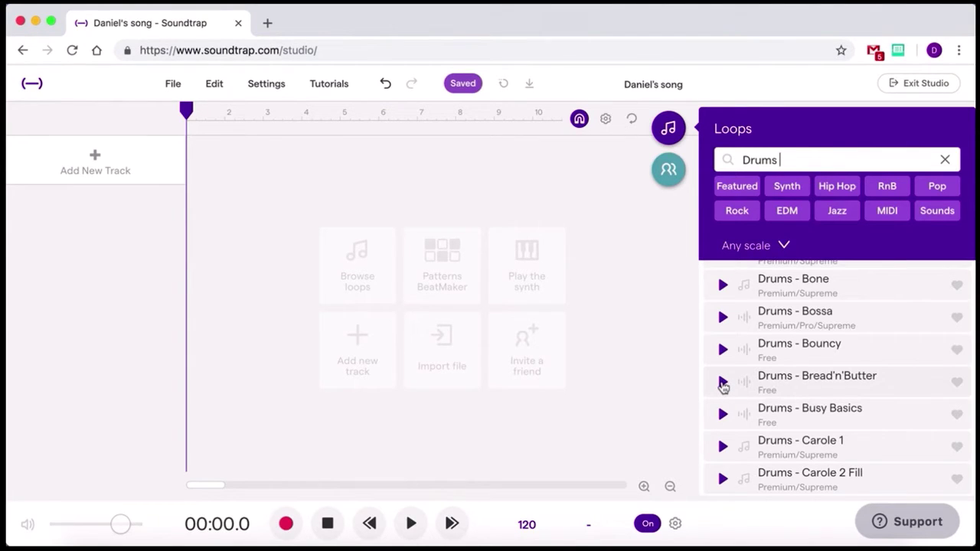
click(723, 384)
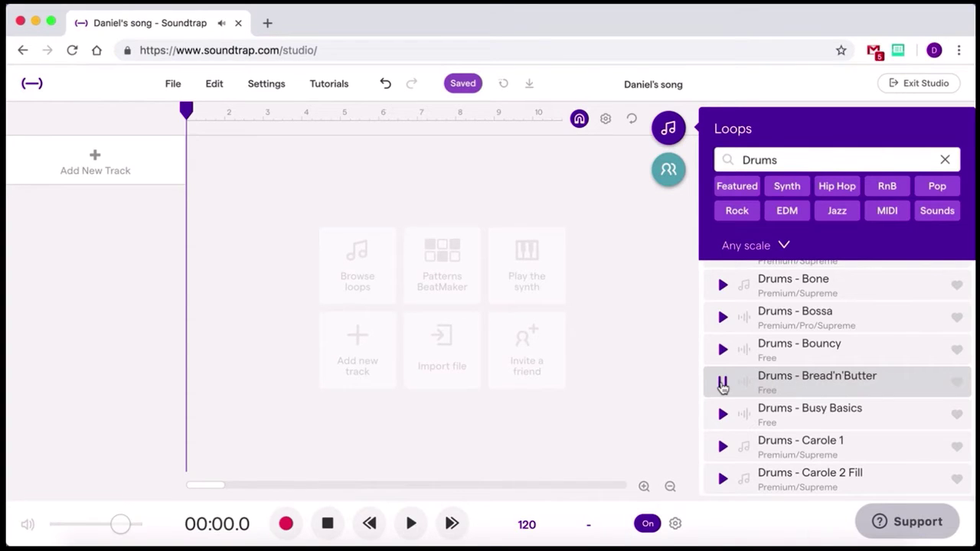
click(722, 383)
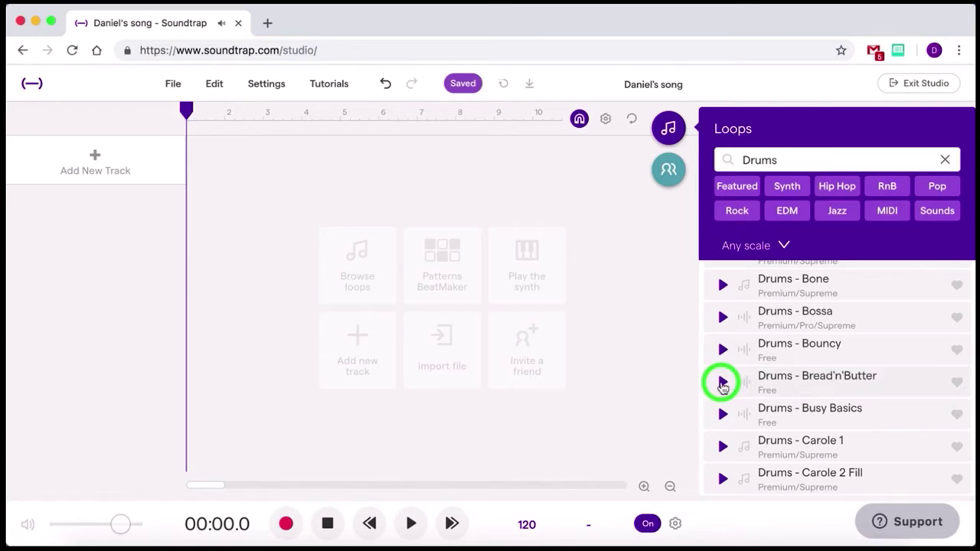
click(834, 389)
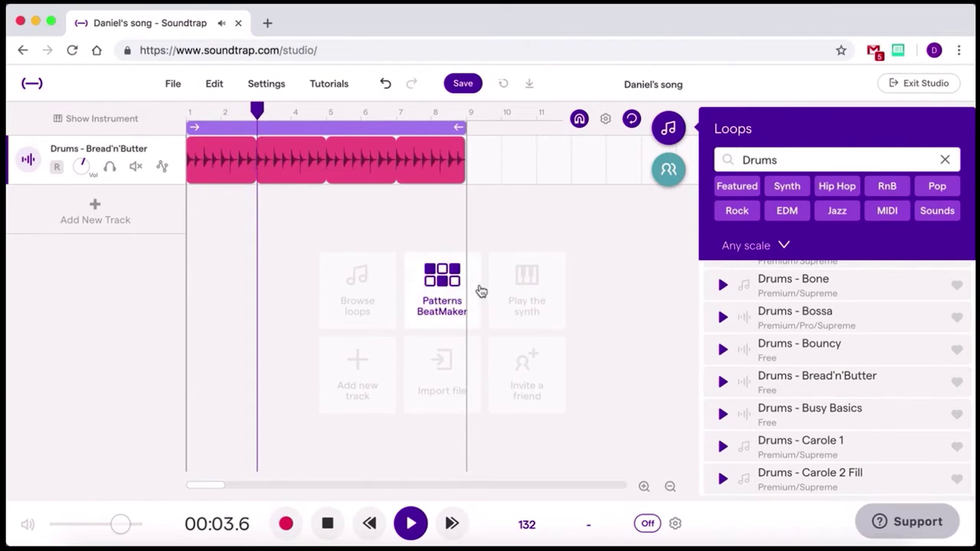
- Stop playback of the new Drums - Bread'n'Butter track
key(space)
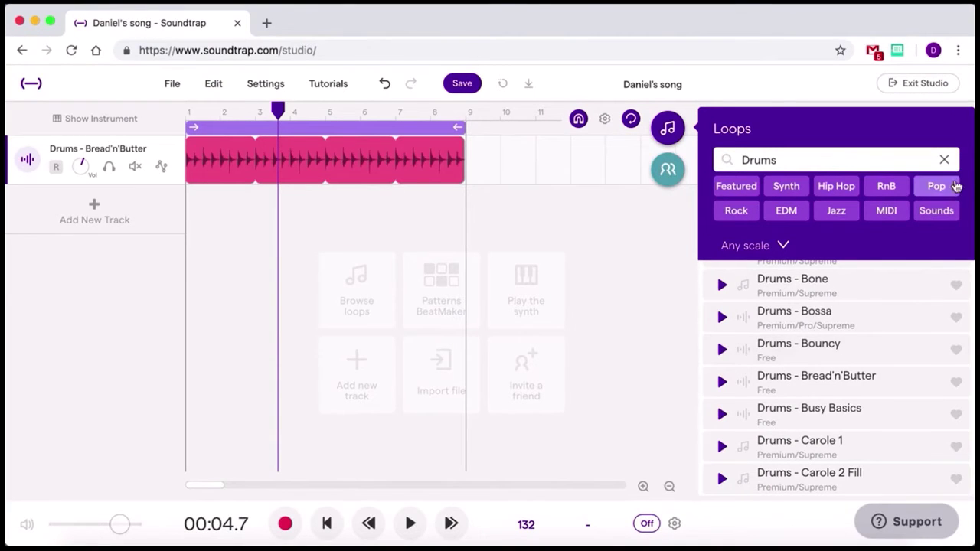
- Search the Bass loops for 'bass classi' and add Bass - Classified Freedom as a track
click(944, 159)
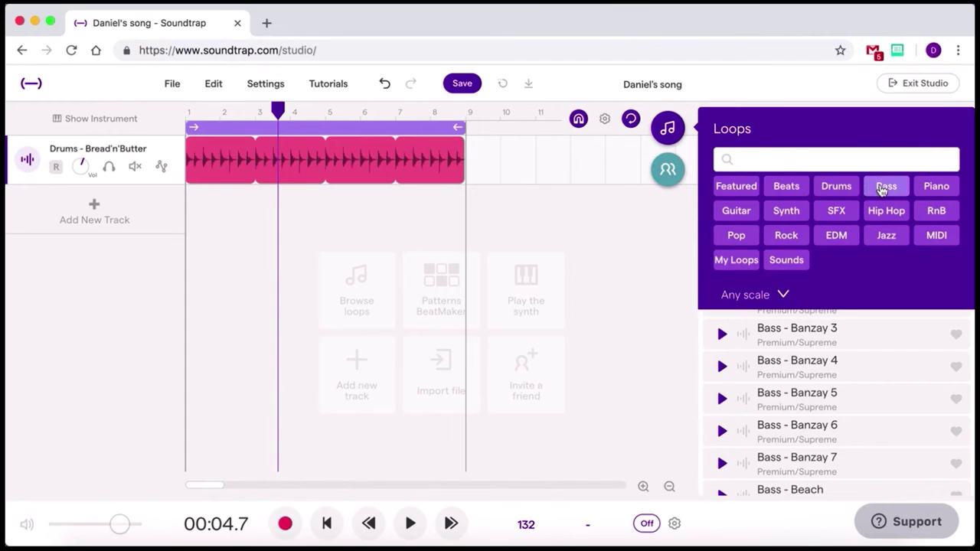
click(882, 189)
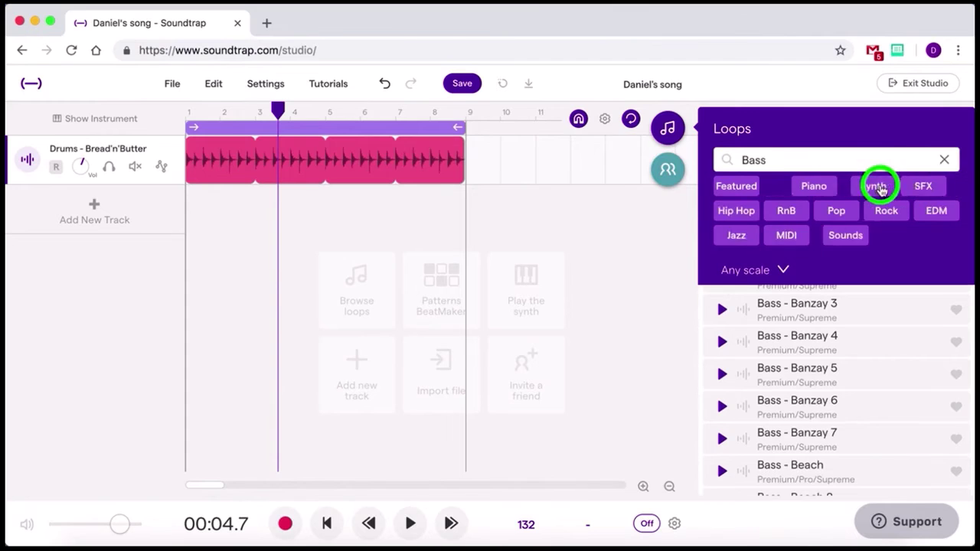
click(780, 161)
key(BackSpace)
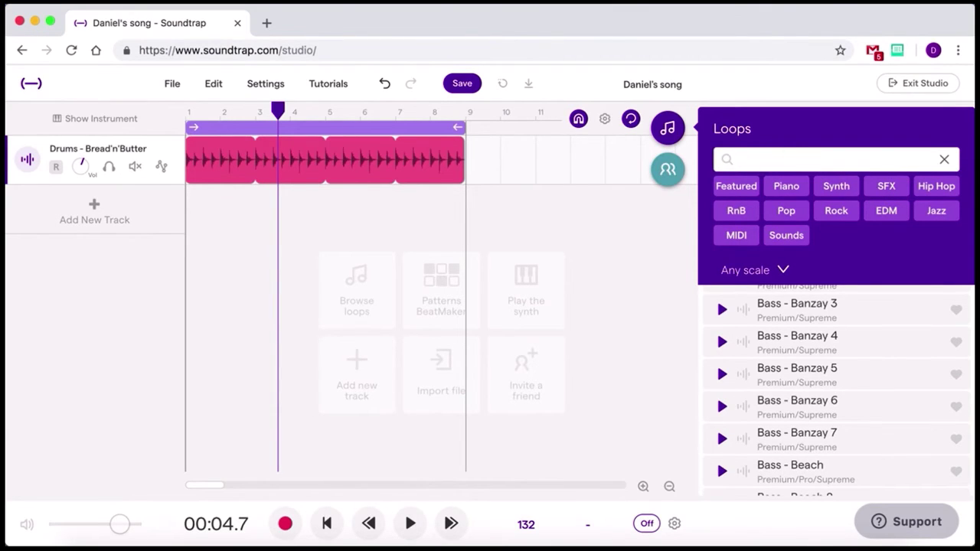
text(bass)
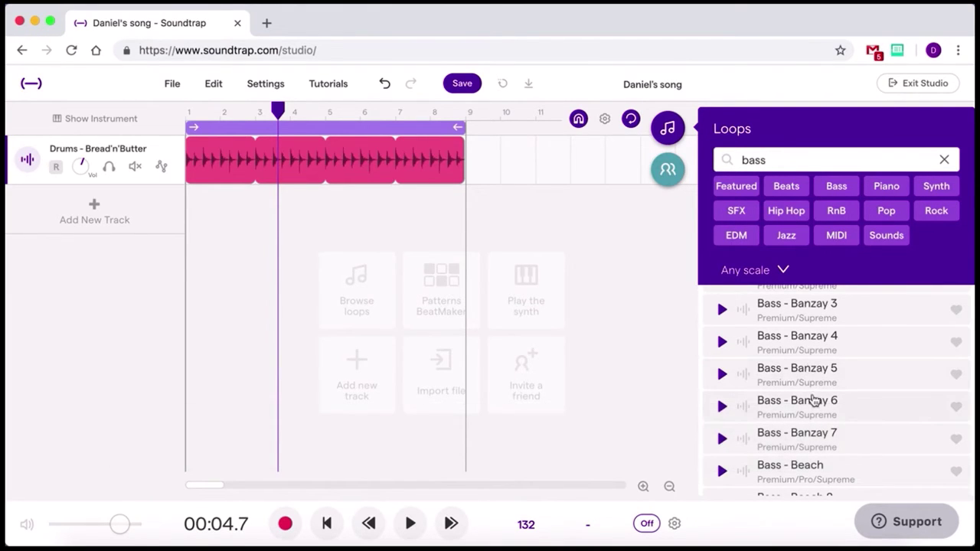
click(800, 158)
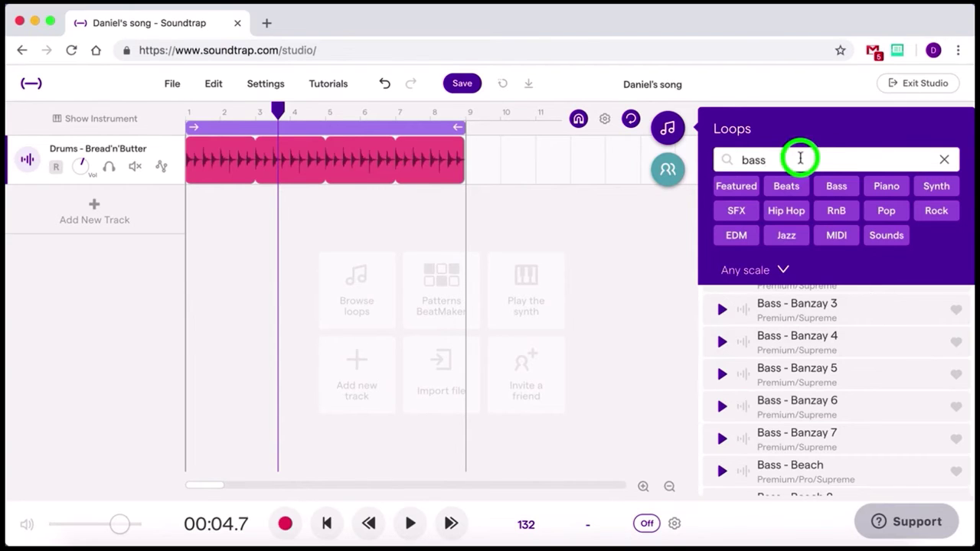
text(classi)
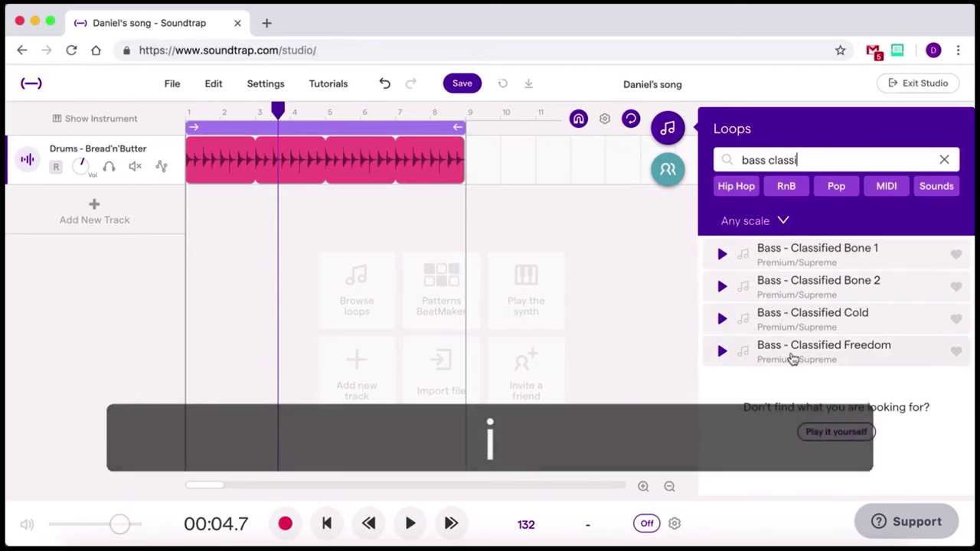
double_click(791, 355)
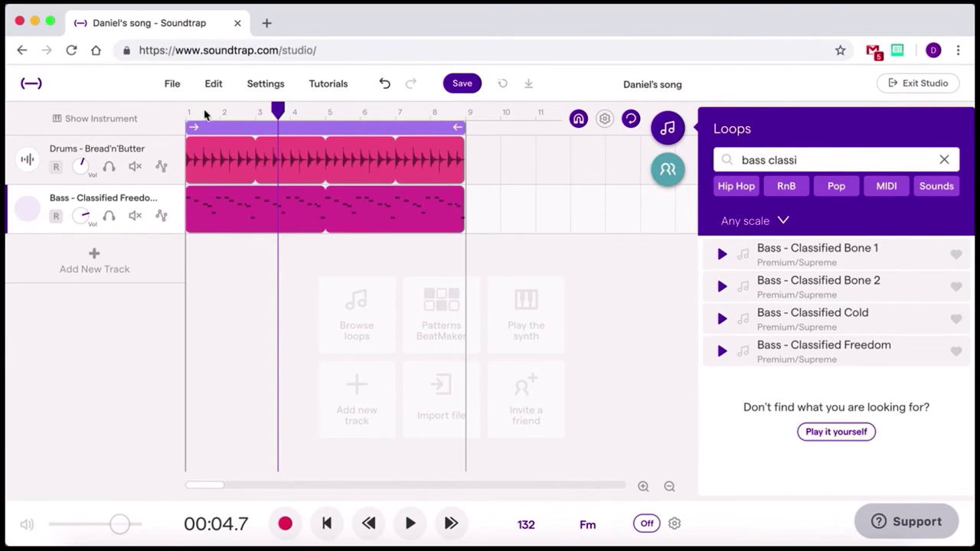
- Play the drum and bass loops from the song start, then stop playback
drag(204, 108, 170, 105)
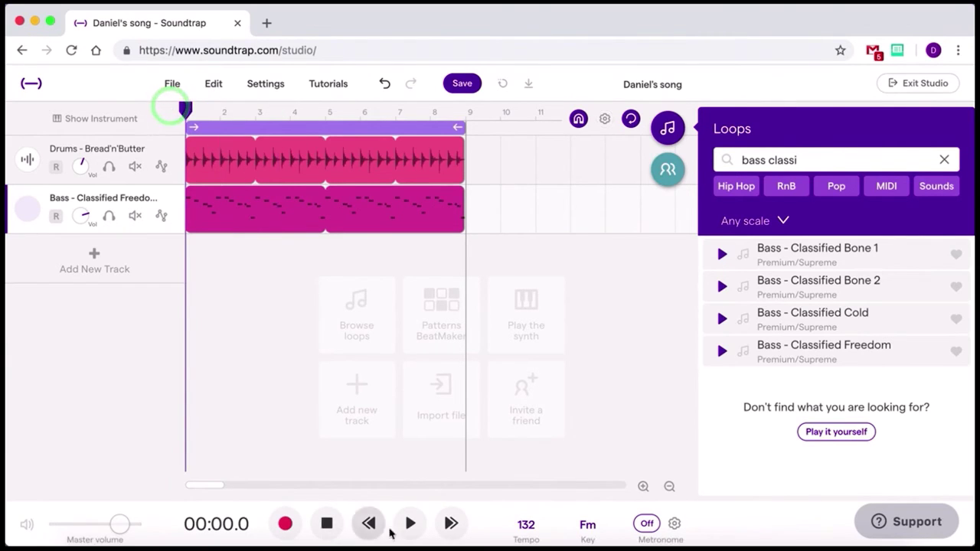
click(408, 524)
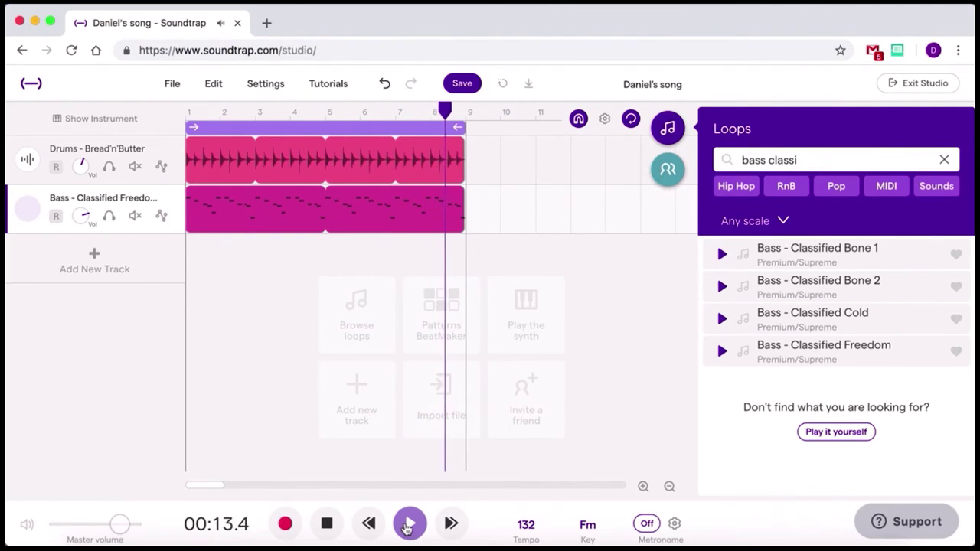
click(407, 527)
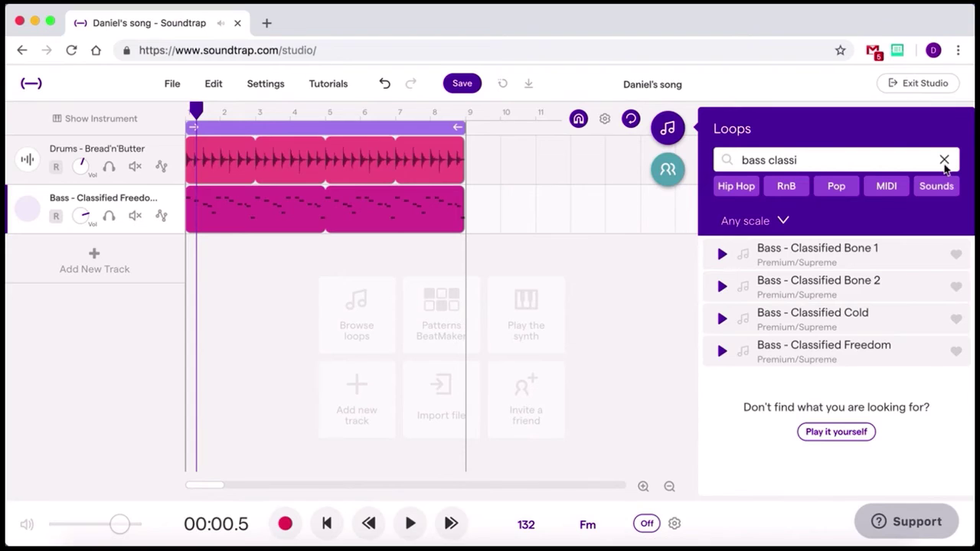
- Search the Synth loops for 'celesti' and add Synth - Celestial Pad 6 as a third track
click(944, 160)
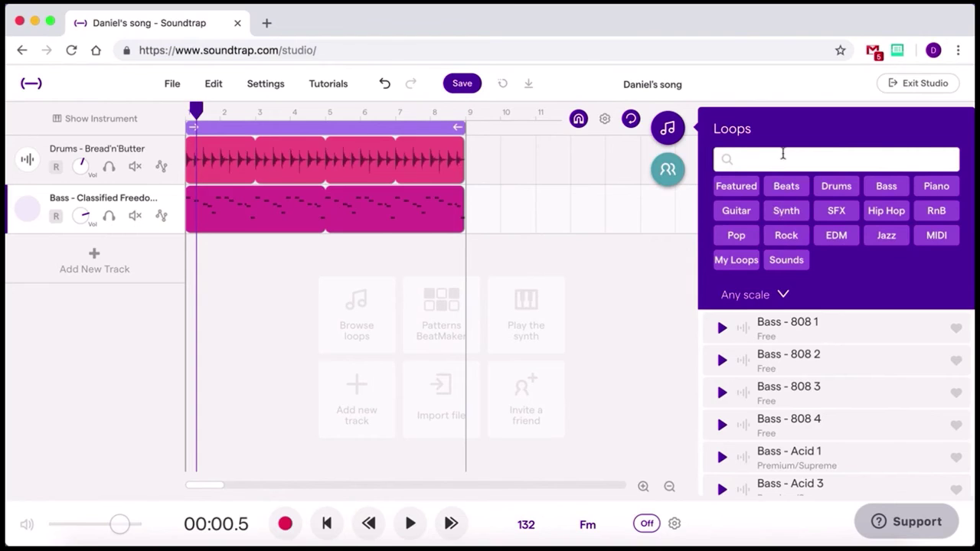
click(782, 155)
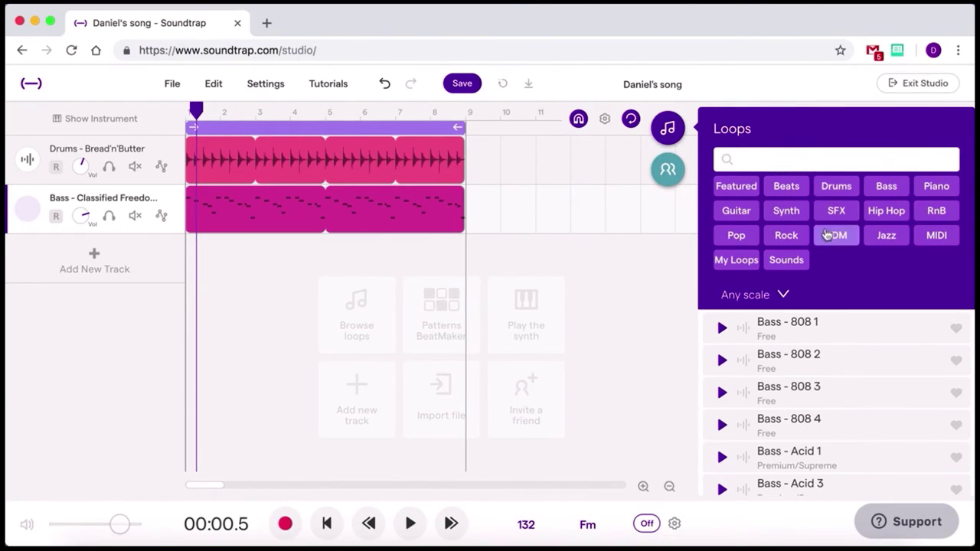
click(786, 211)
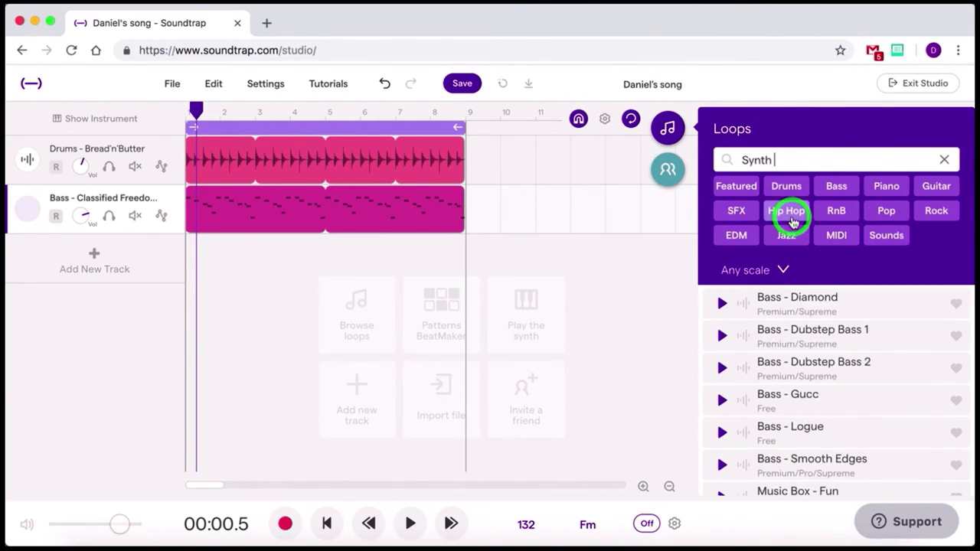
click(801, 159)
text(cel)
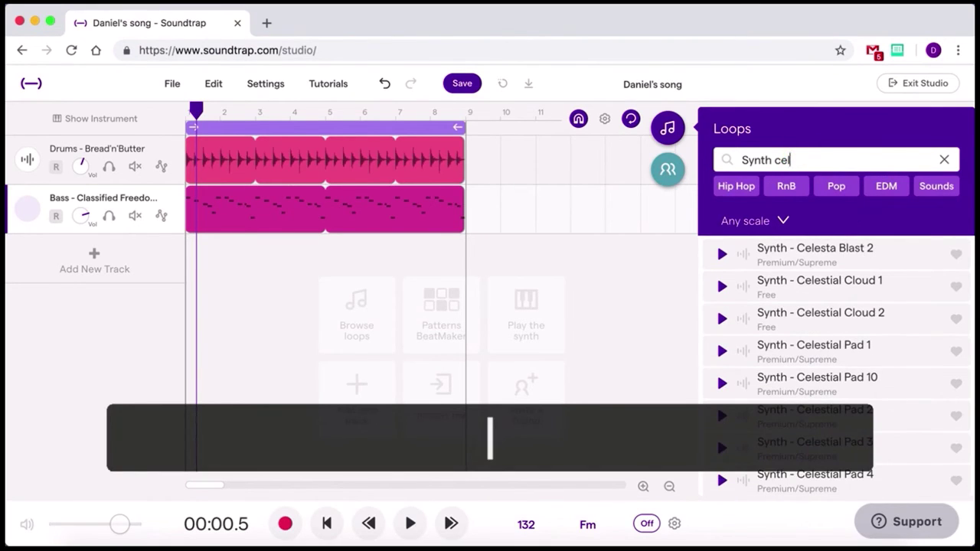
text(esti)
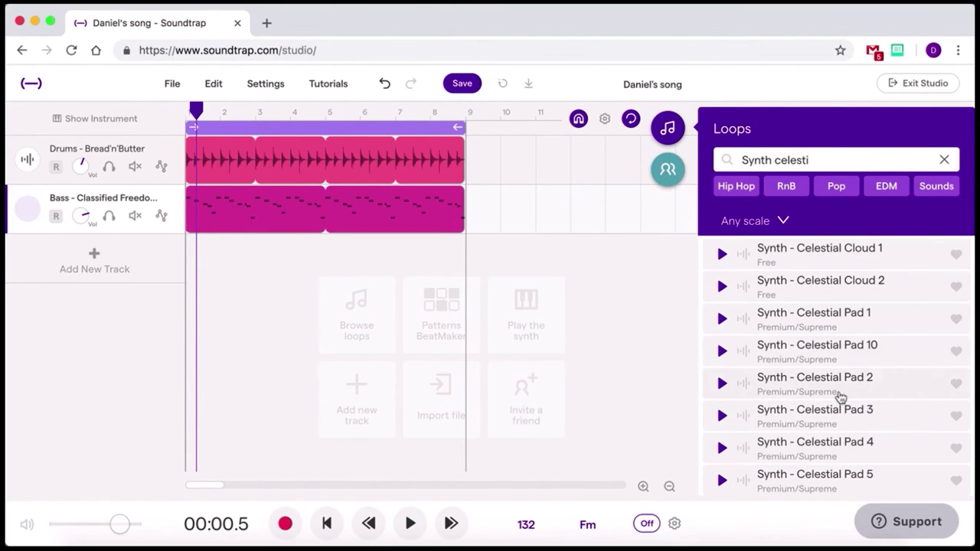
scroll(839, 397, down, 3)
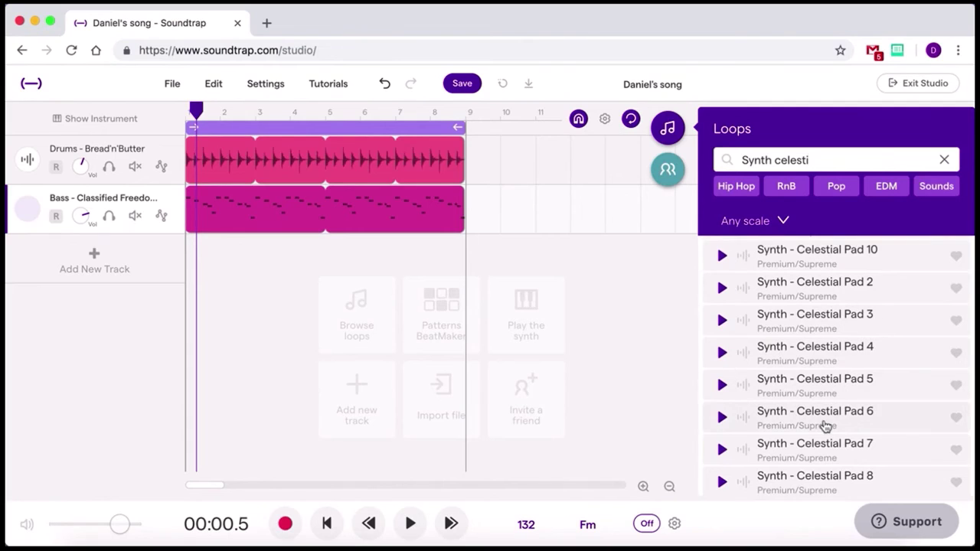
click(825, 426)
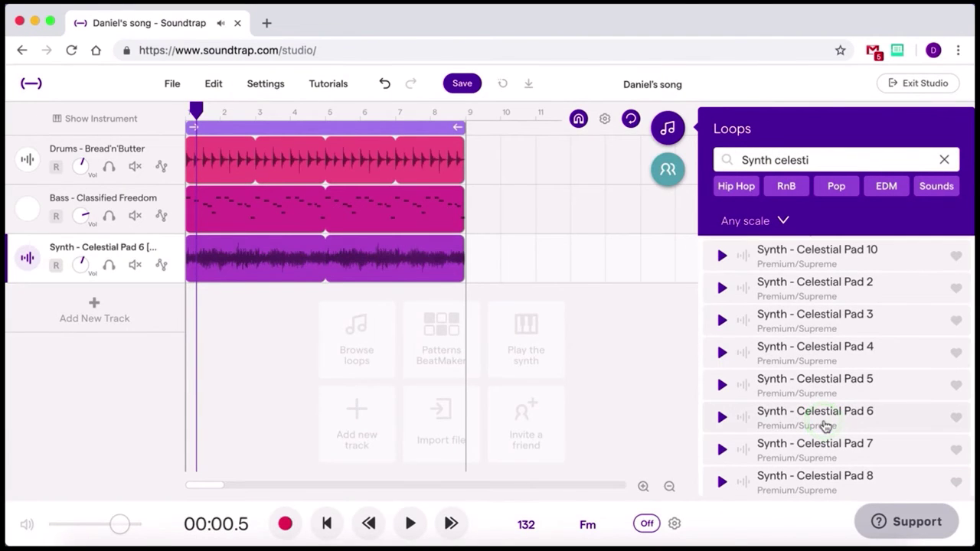
mouse_move(199, 274)
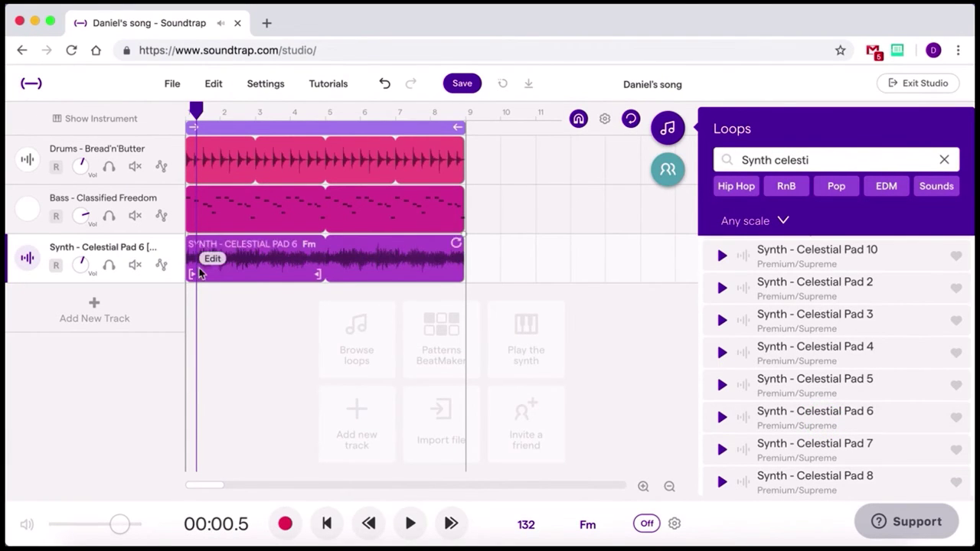
click(109, 267)
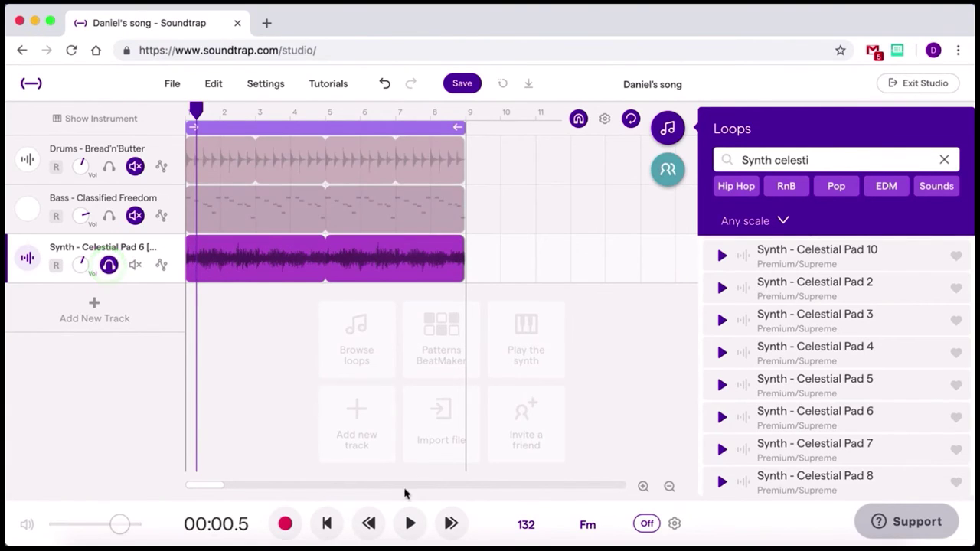
click(403, 528)
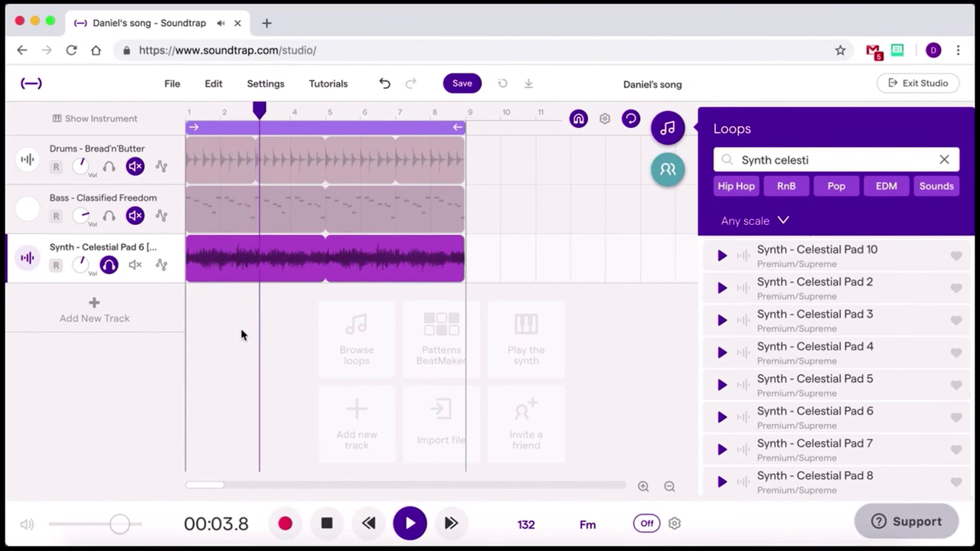
click(109, 266)
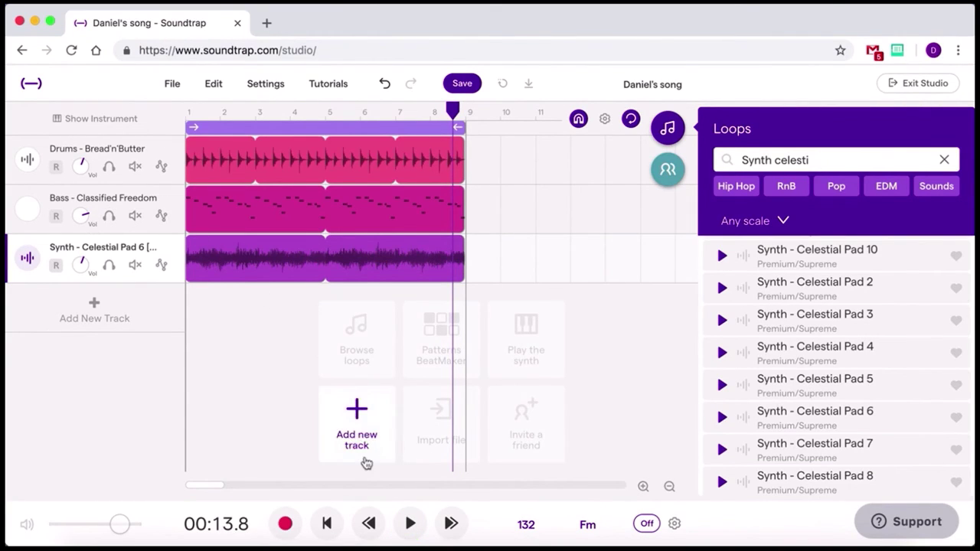
- Lower the Celestial Pad 6 track's volume during playback, then add Synth - Celestial Pad 1 as a track
click(410, 524)
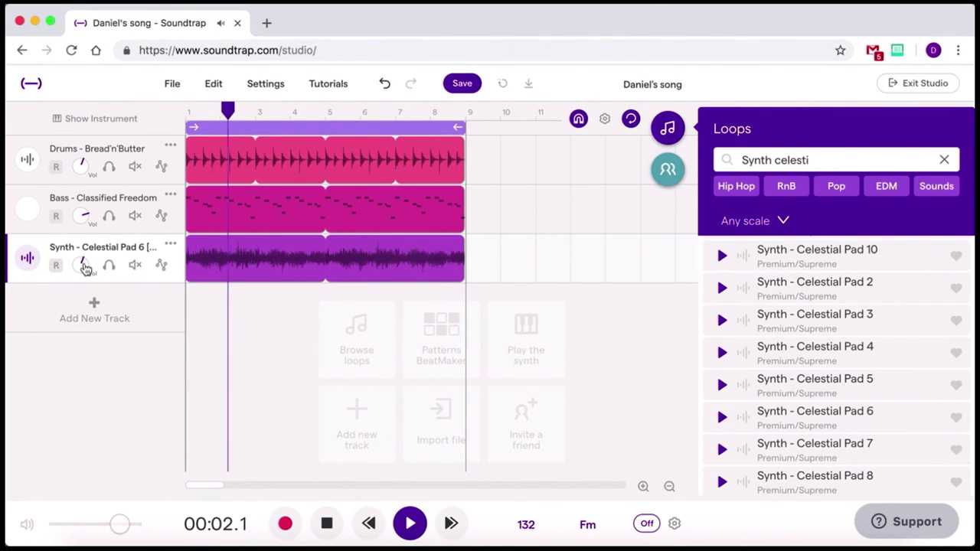
drag(82, 263, 80, 300)
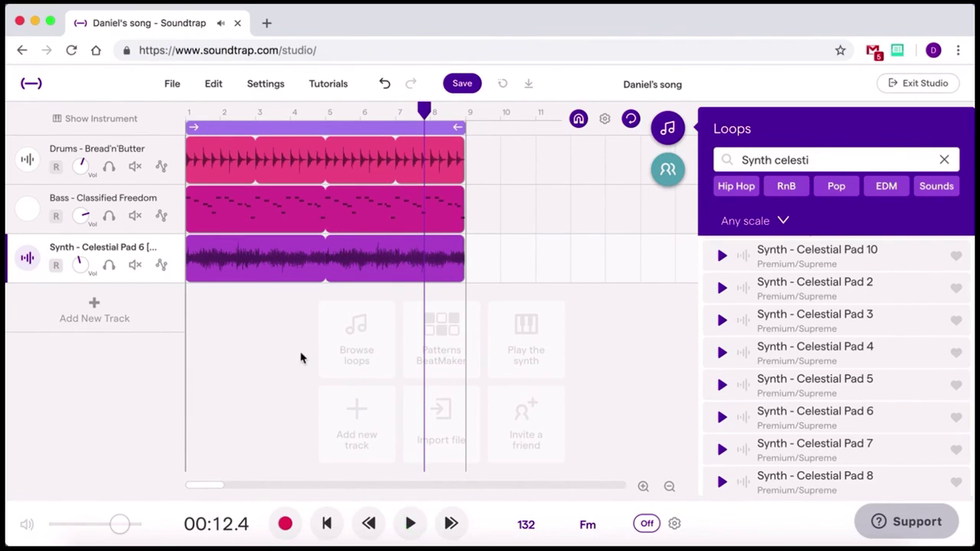
scroll(812, 316, up, 3)
click(798, 321)
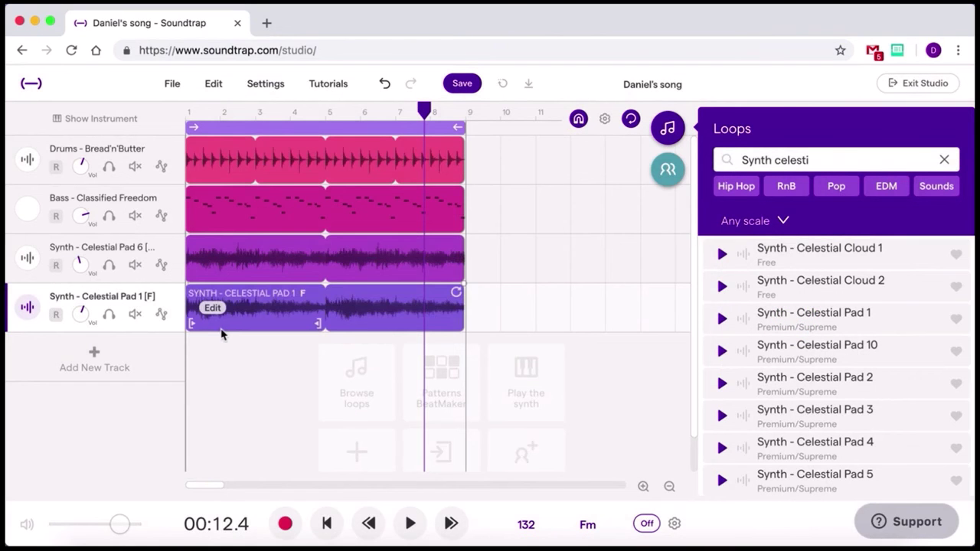
- Delete the Synth - Celestial Pad 1 track, confirming the removal
click(172, 297)
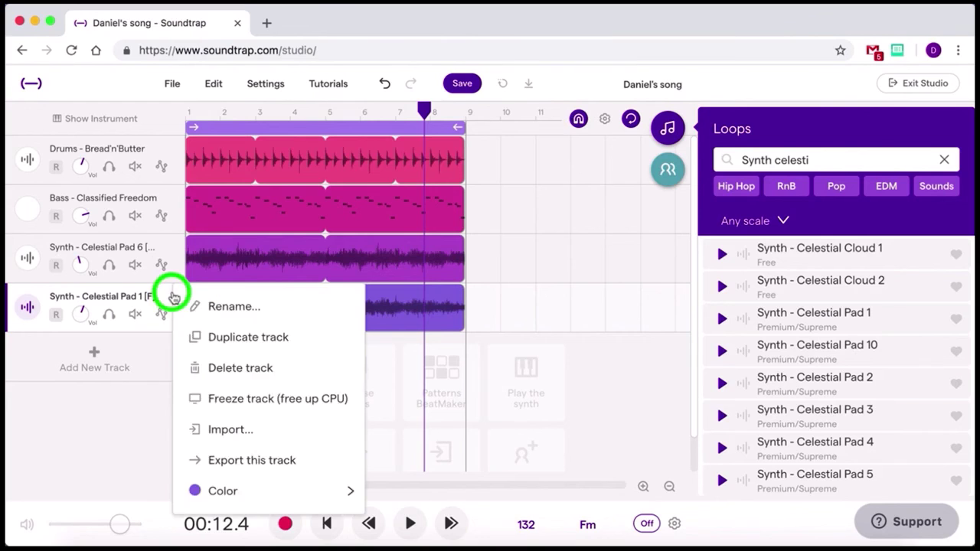
click(222, 371)
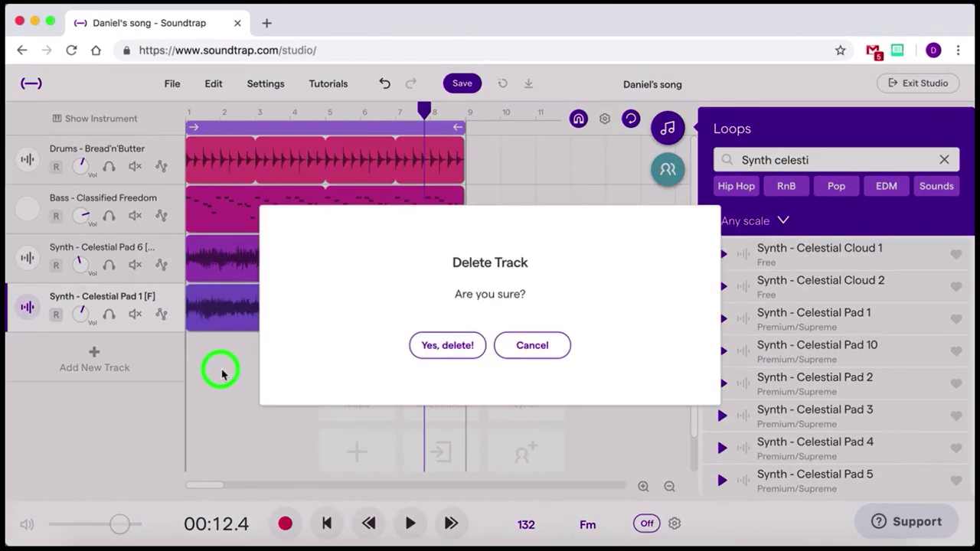
click(447, 345)
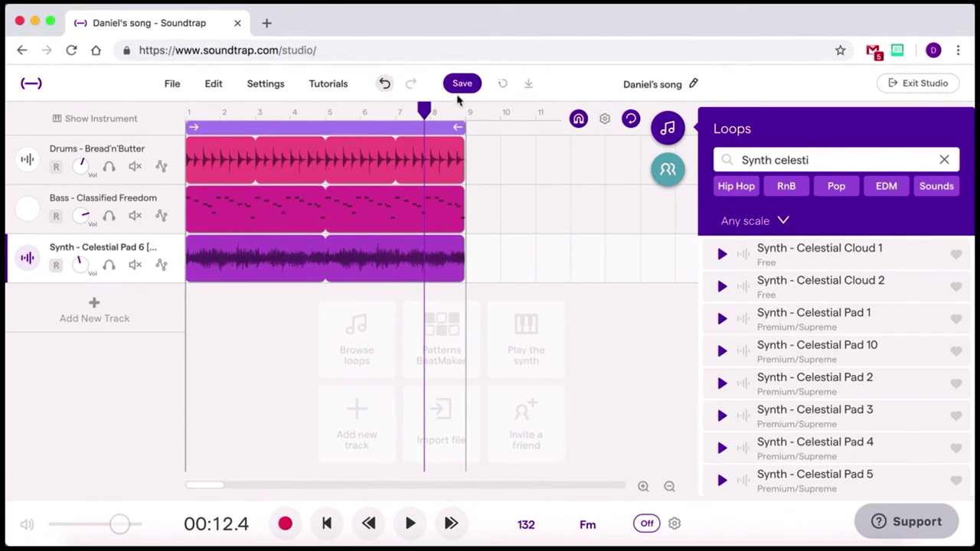
- Exit the studio, saving the three-track song's changes
click(903, 87)
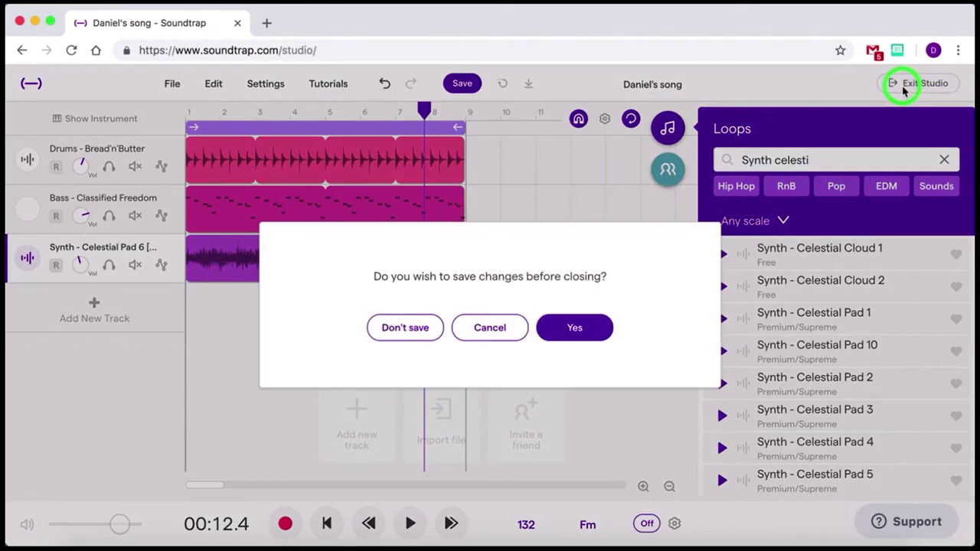
click(586, 328)
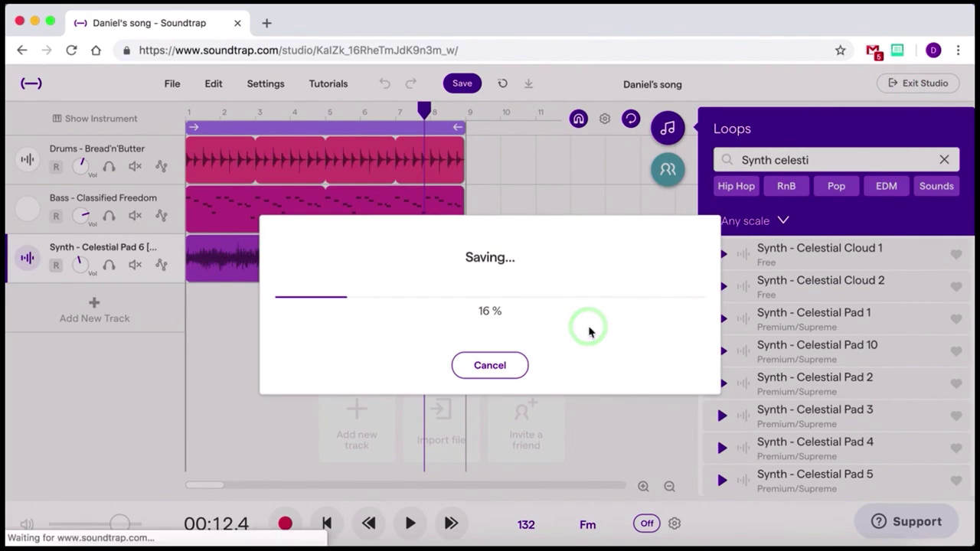